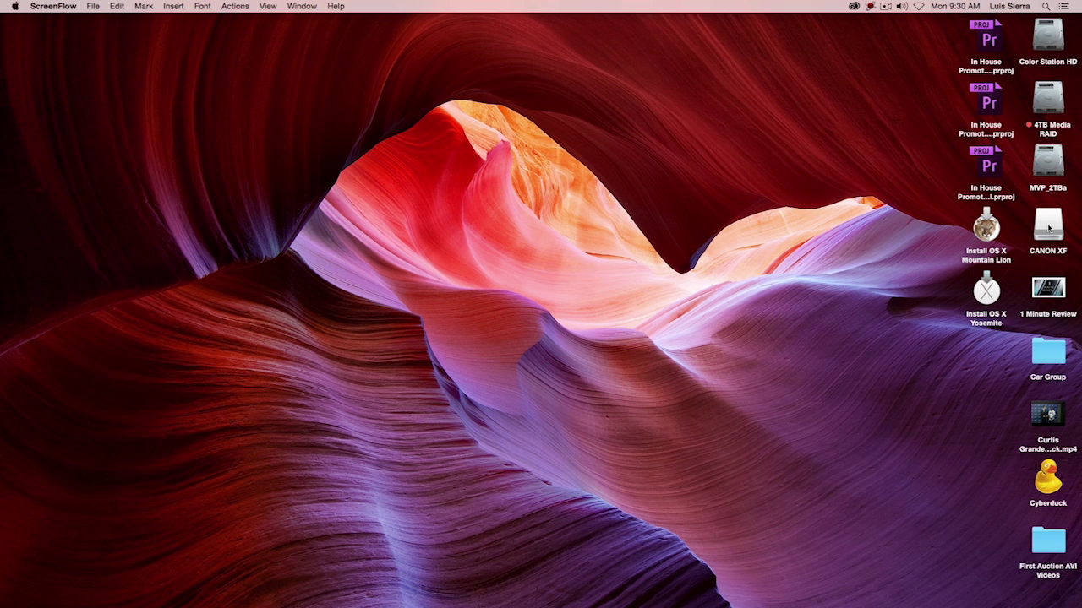
Step: Open the CANON XF card and try to copy its CONTENTS folder to the desktop, dismissing the error
{"action": "double_click", "coordinate": [1048, 227]}
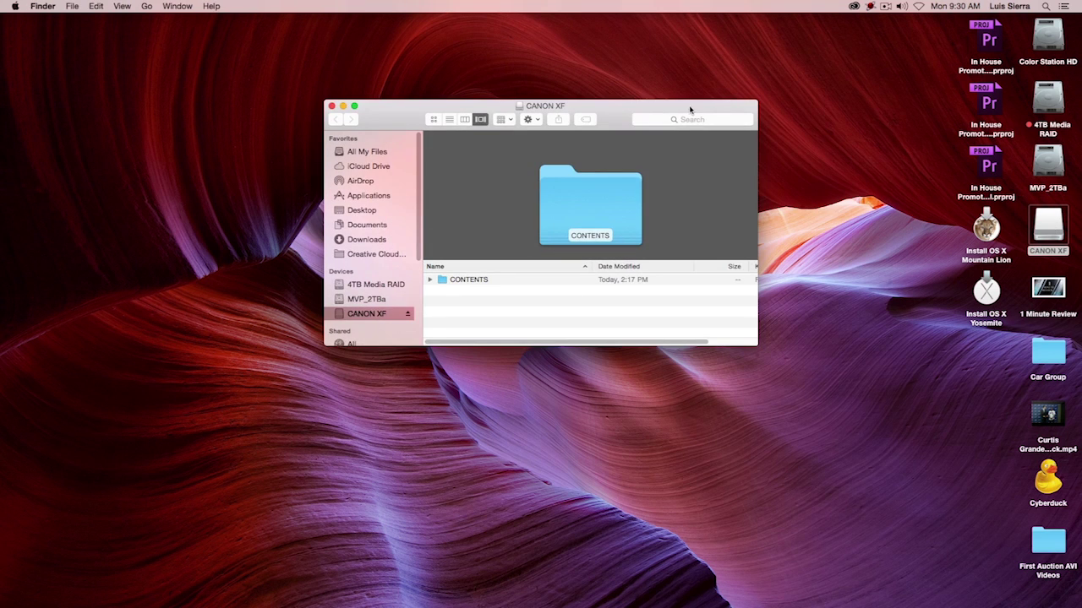
{"action": "left_click_drag", "start_coordinate": [689, 108], "coordinate": [382, 28]}
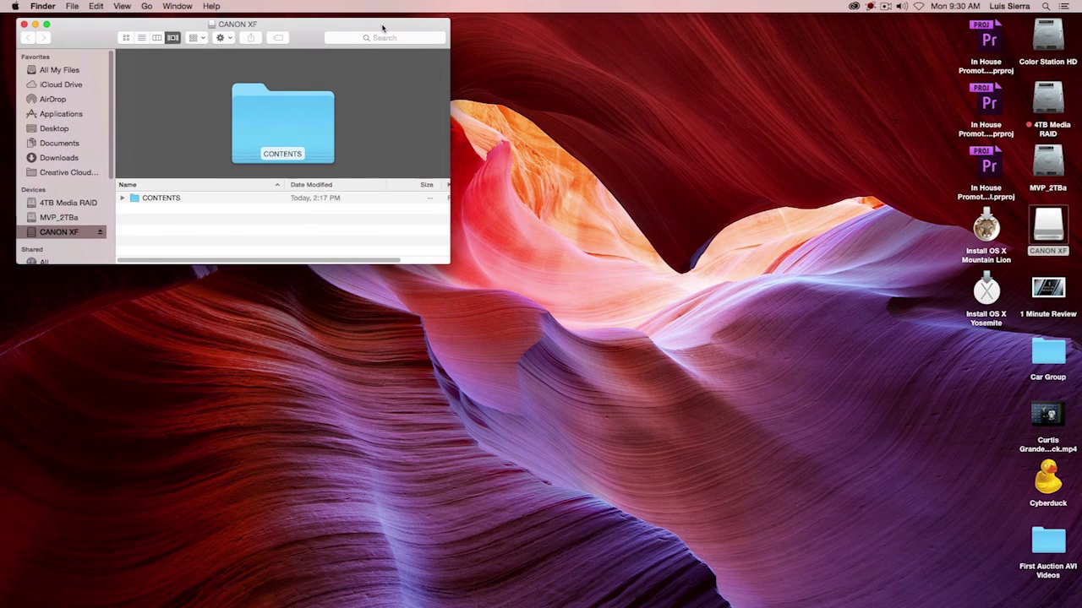
{"action": "left_click", "coordinate": [135, 199]}
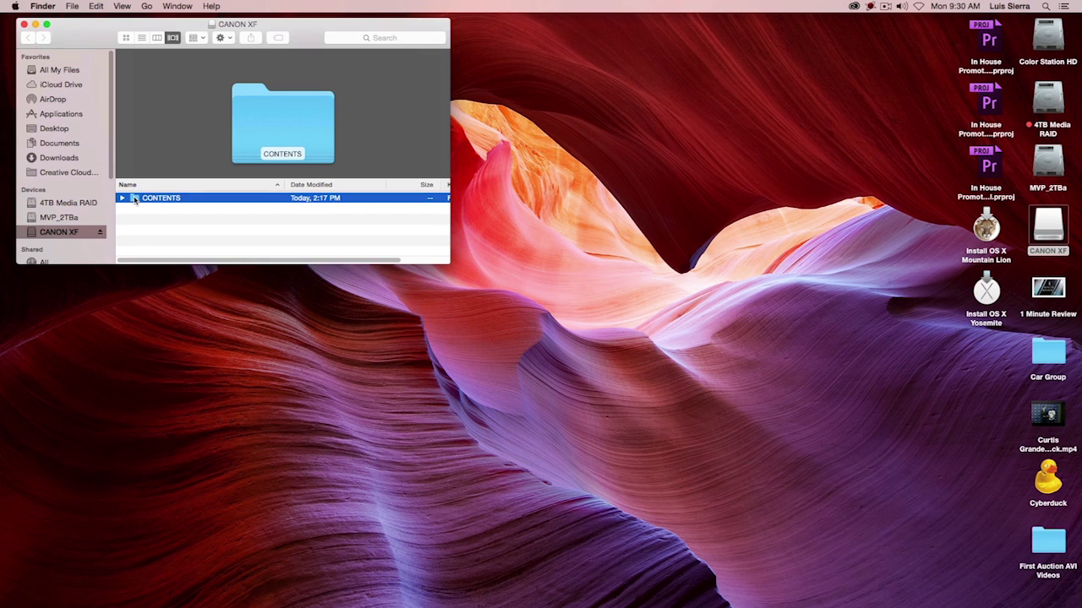
{"action": "left_click_drag", "start_coordinate": [135, 199], "coordinate": [579, 173]}
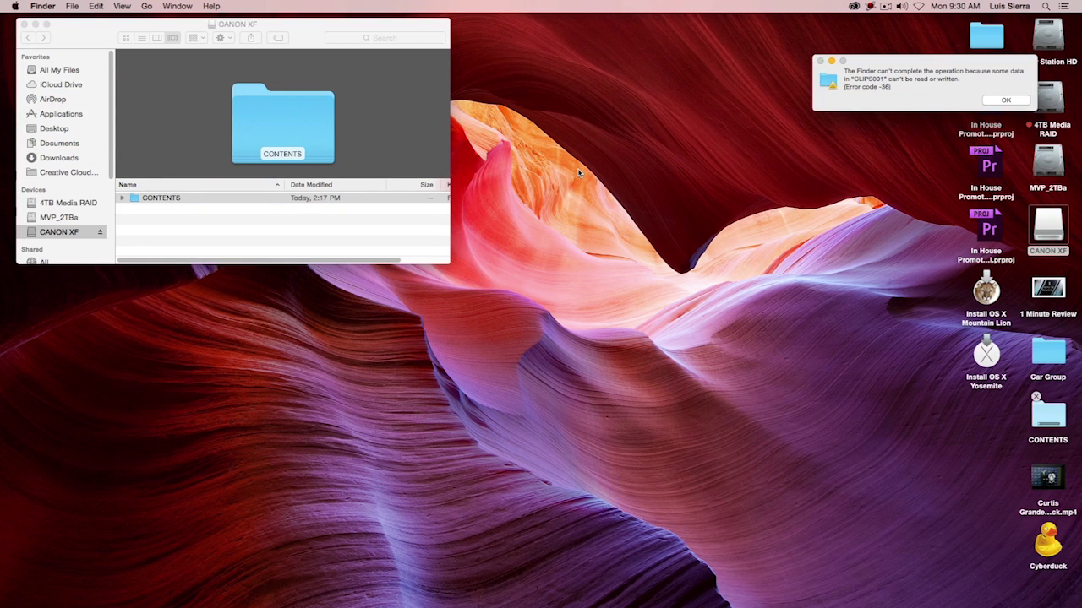
{"action": "left_click", "coordinate": [1005, 101]}
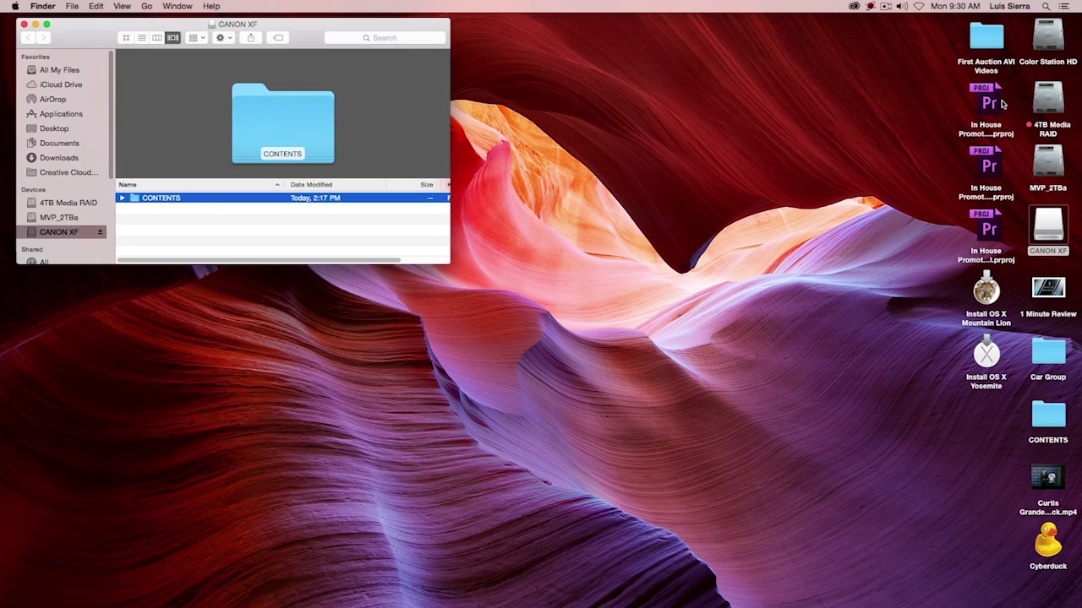
{"action": "left_click", "coordinate": [768, 206]}
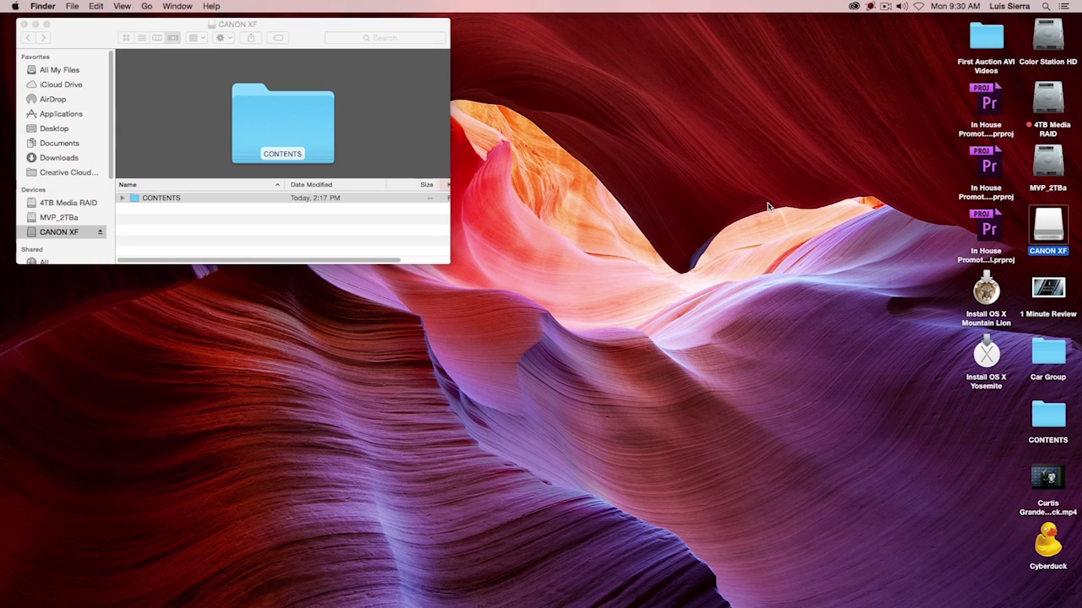
Step: Try to copy the card's CONTENTS folder to the 4TB Media RAID drive and to the MVP_2TBa drive
{"action": "double_click", "coordinate": [1053, 103]}
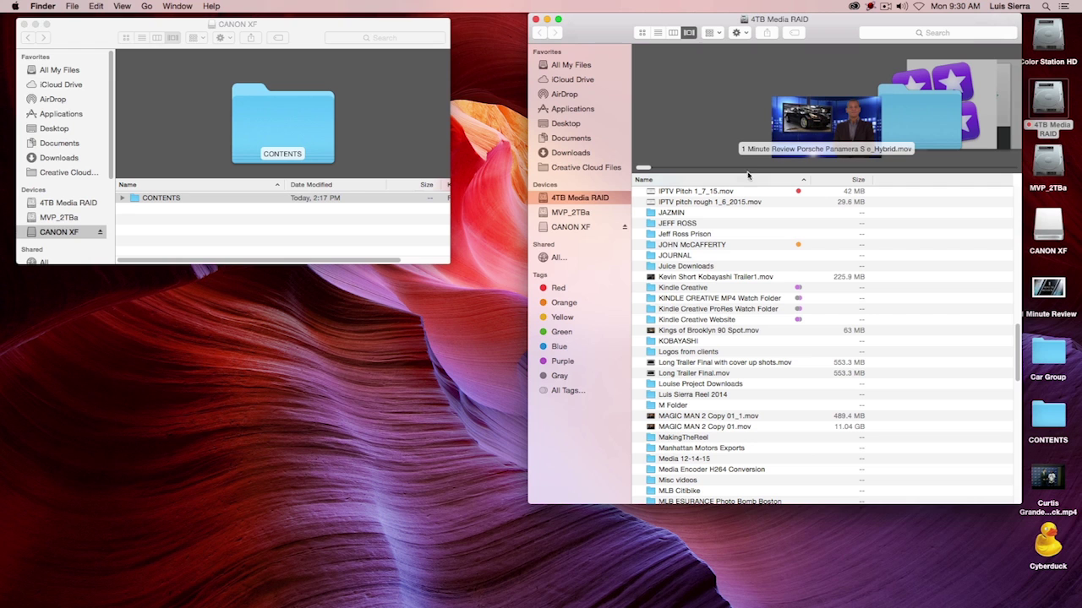
{"action": "left_click", "coordinate": [536, 23]}
{"action": "left_click", "coordinate": [760, 123]}
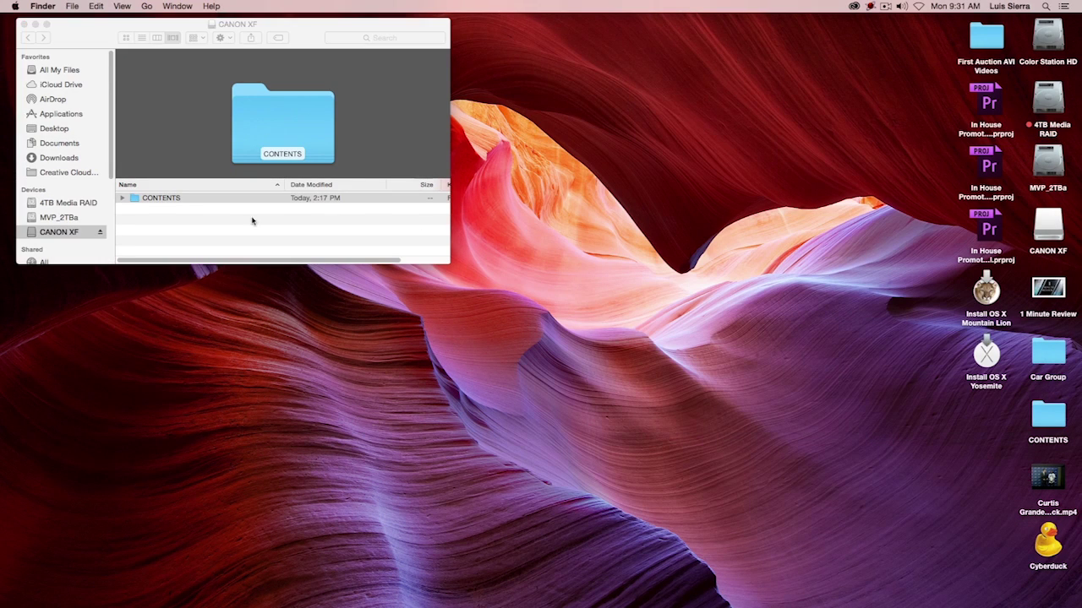
{"action": "left_click_drag", "start_coordinate": [135, 199], "coordinate": [1049, 100]}
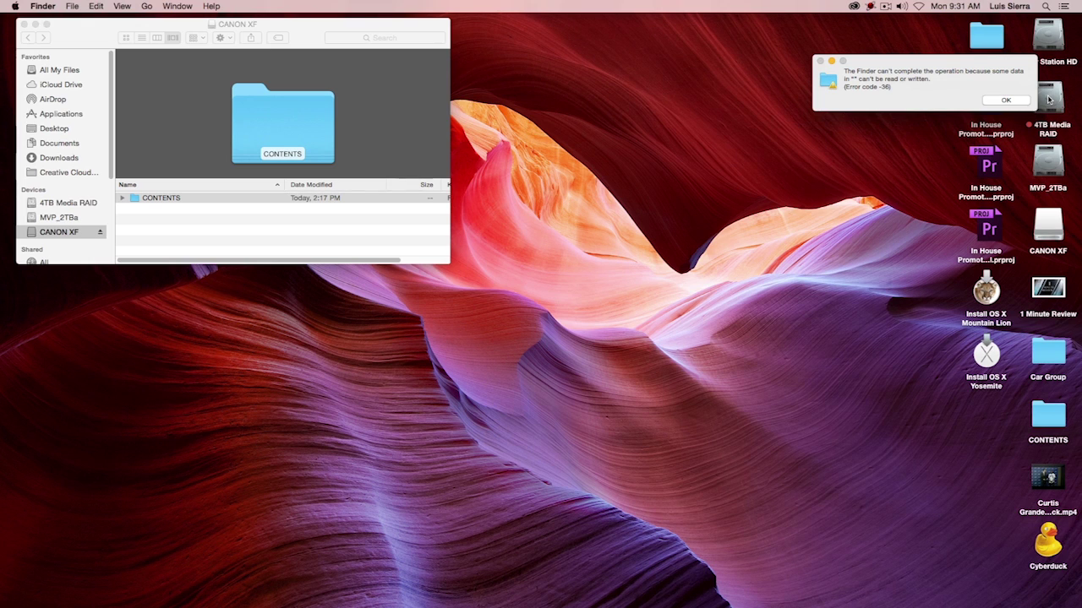
{"action": "left_click", "coordinate": [1018, 103]}
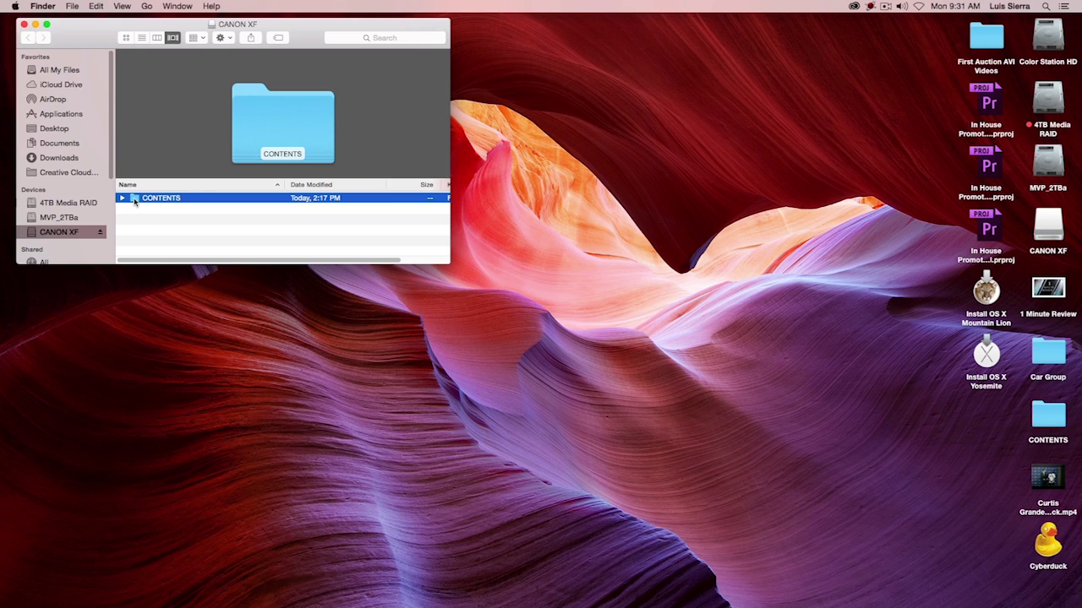
{"action": "left_click_drag", "start_coordinate": [133, 199], "coordinate": [1044, 164]}
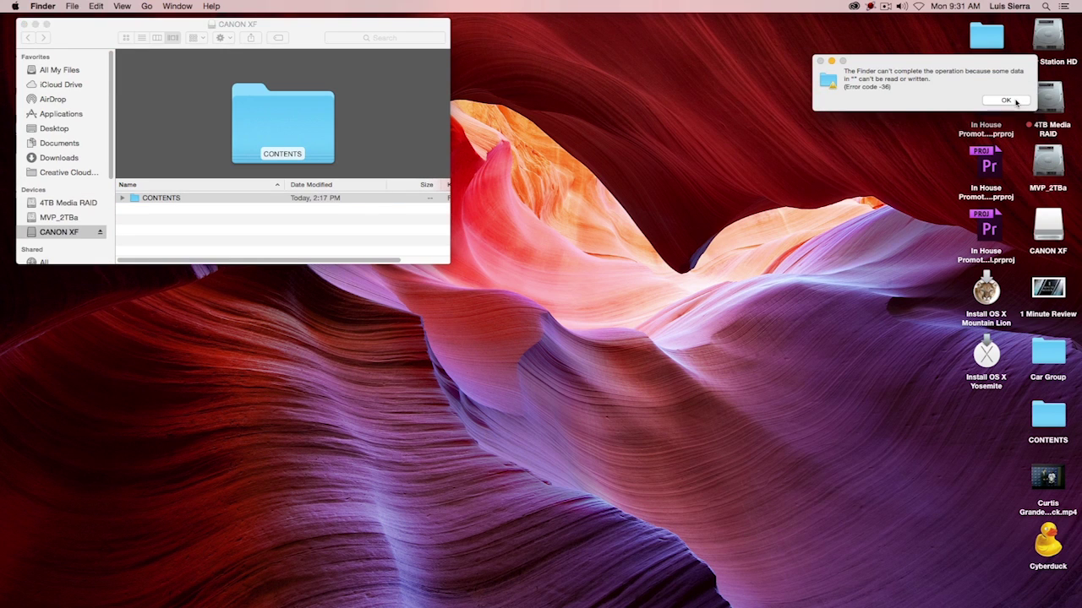
{"action": "left_click", "coordinate": [1006, 100]}
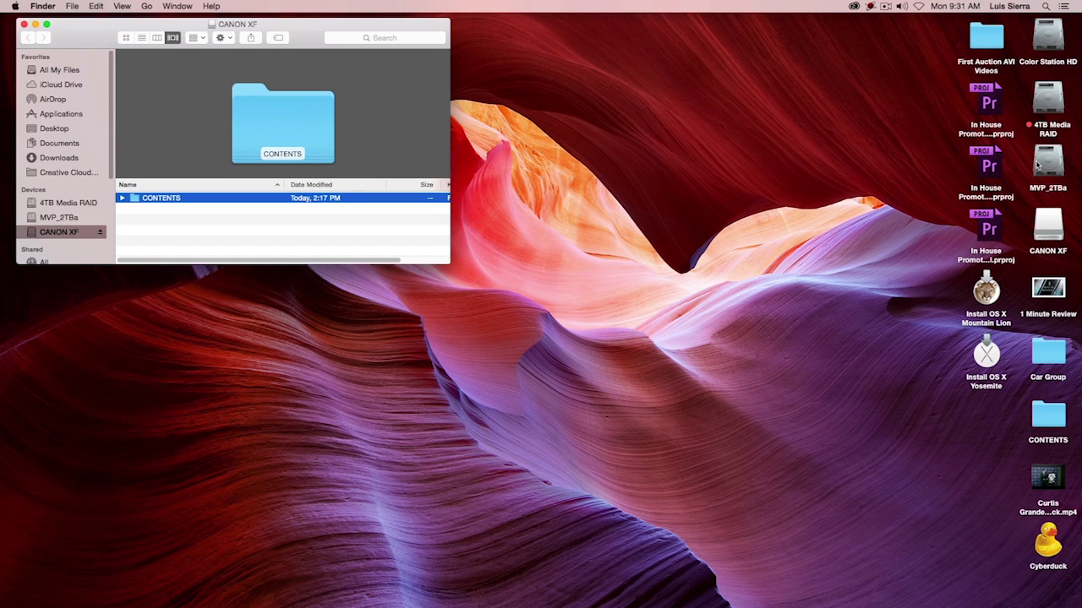
Step: Open the 4TB Media RAID drive beside the card's window and create a folder named CONTENTS on it
{"action": "double_click", "coordinate": [1050, 101]}
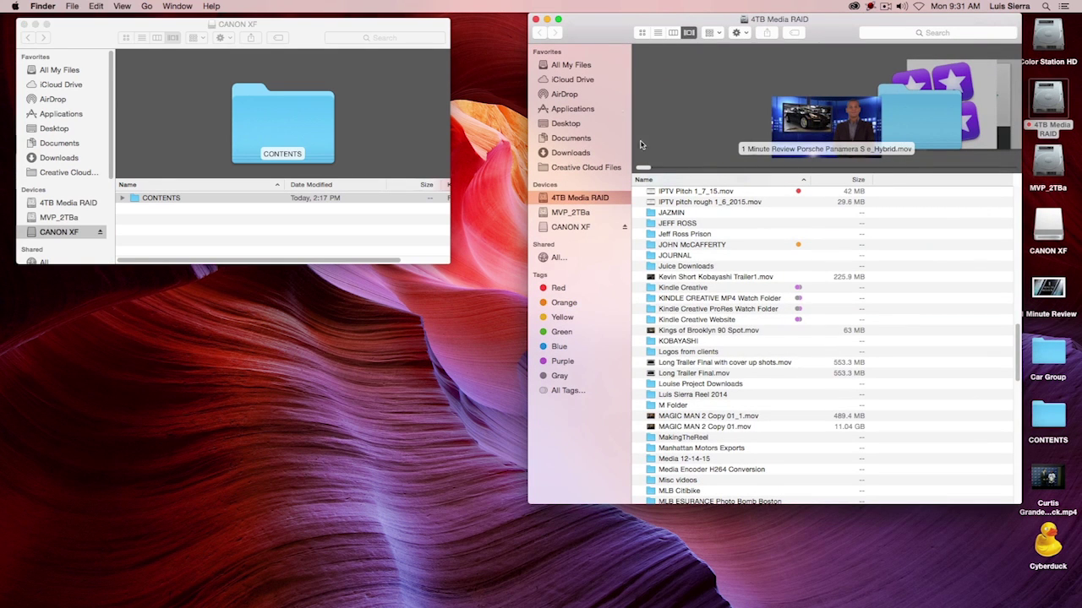
{"action": "left_click_drag", "start_coordinate": [596, 32], "coordinate": [538, 31]}
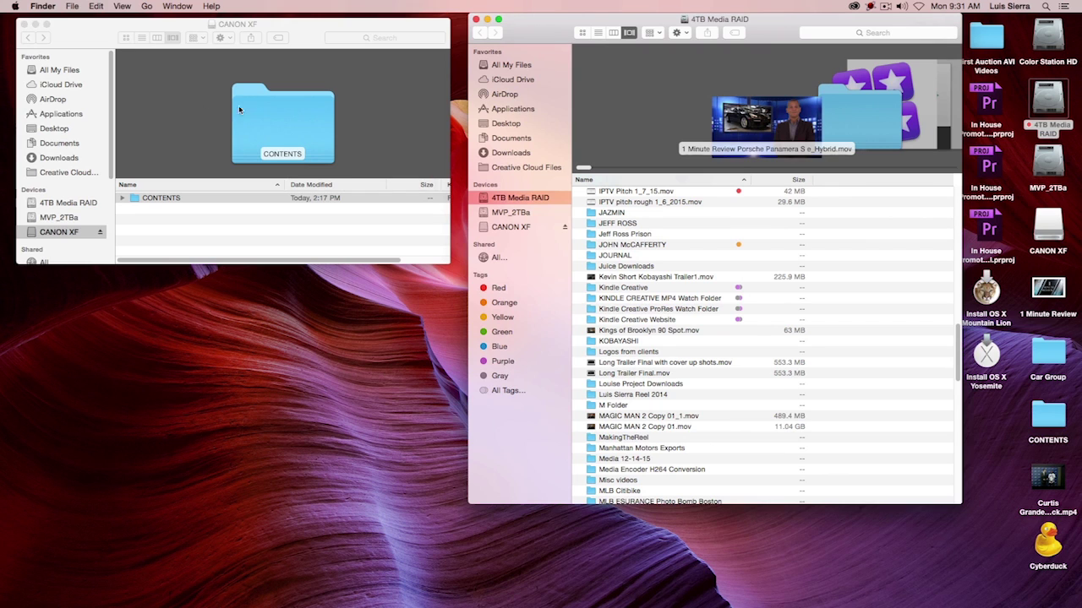
{"action": "left_click", "coordinate": [72, 7]}
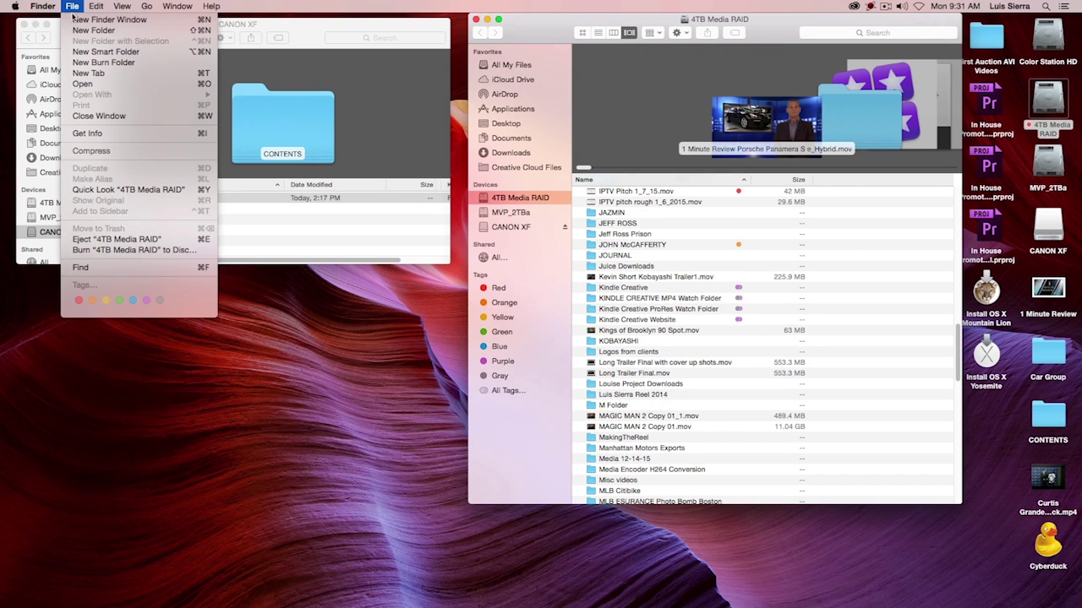
{"action": "left_click", "coordinate": [93, 30]}
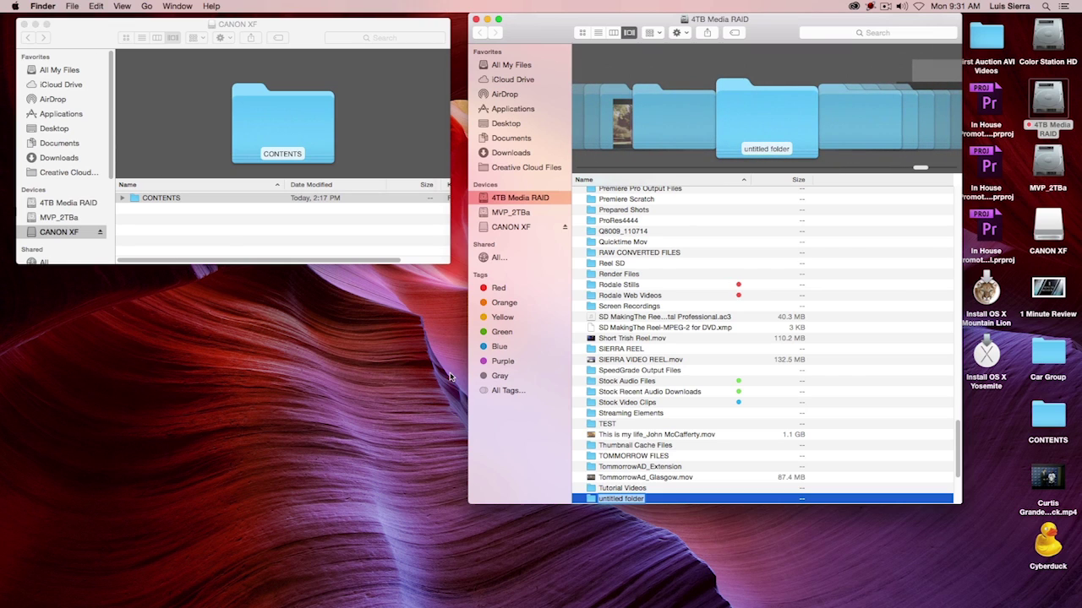
{"action": "type", "text": "C"}
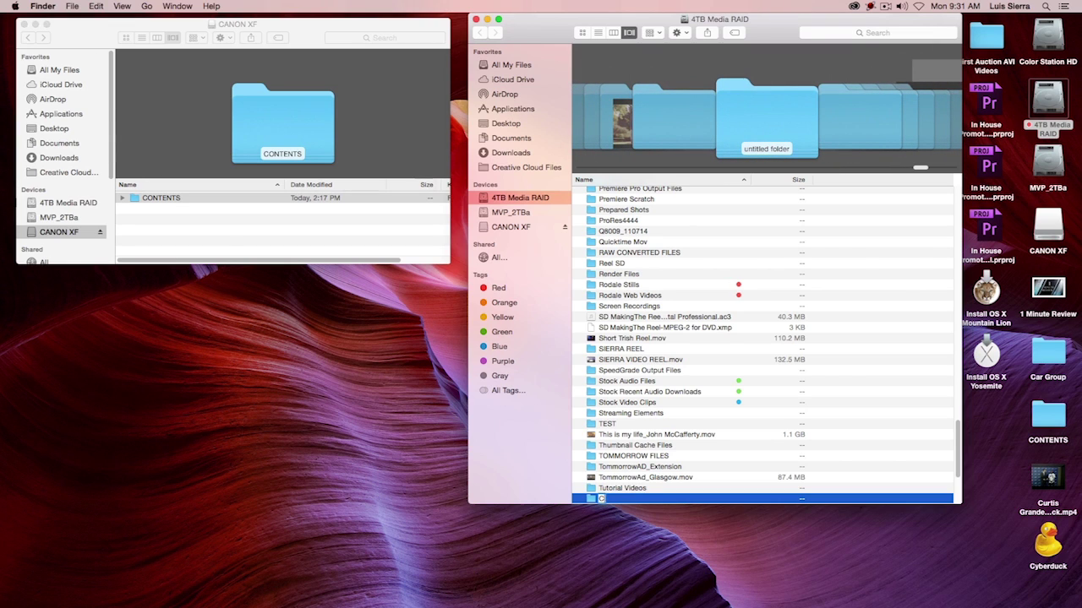
{"action": "type", "text": "ONTENTS"}
{"action": "left_click", "coordinate": [766, 540]}
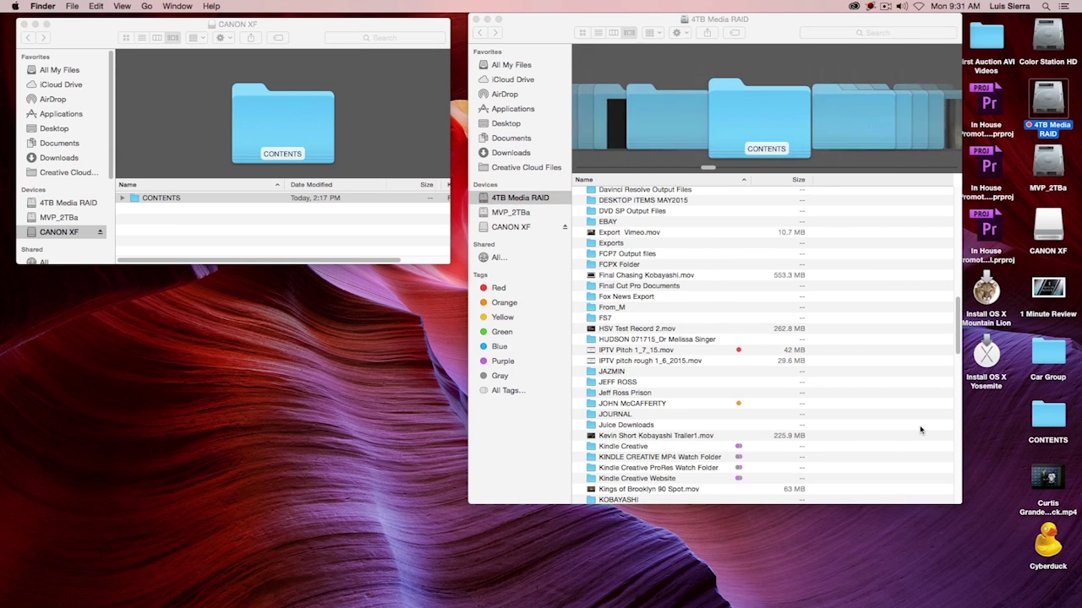
{"action": "scroll", "coordinate": [958, 353], "scroll_direction": "up", "scroll_amount": 1}
{"action": "left_click_drag", "start_coordinate": [958, 353], "coordinate": [961, 329]}
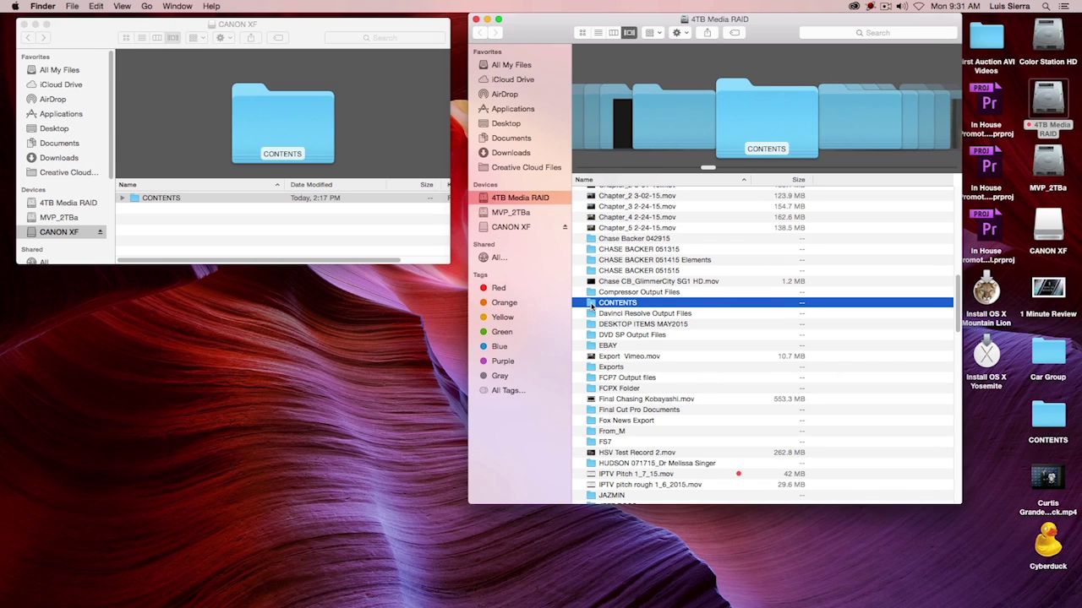
Step: Enlarge the CANON XF window and expand its CONTENTS folder to show the subfolder structure
{"action": "left_click", "coordinate": [163, 230]}
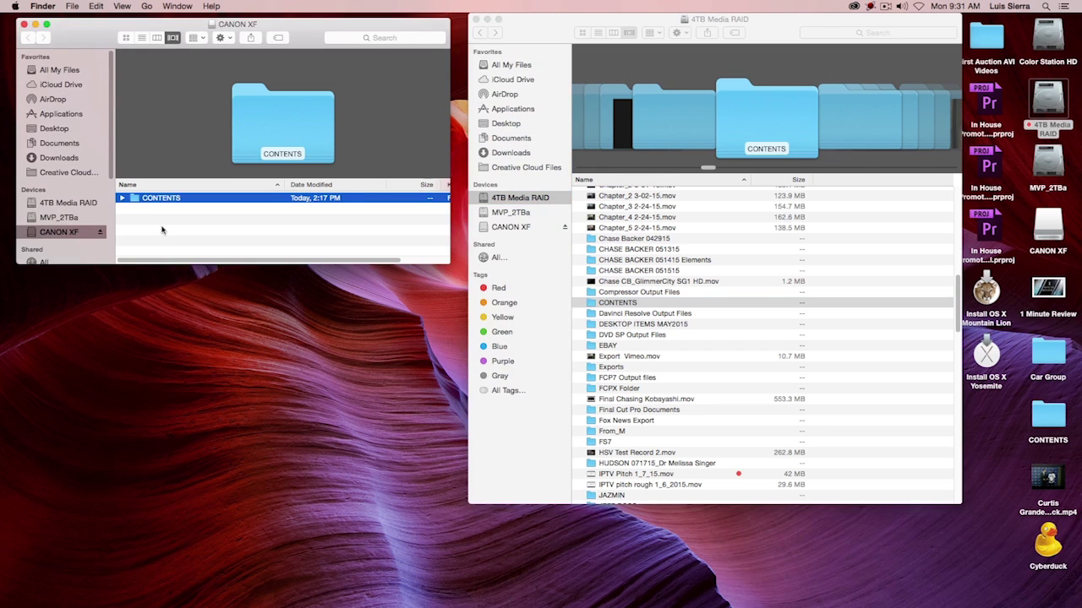
{"action": "left_click_drag", "start_coordinate": [448, 263], "coordinate": [452, 509]}
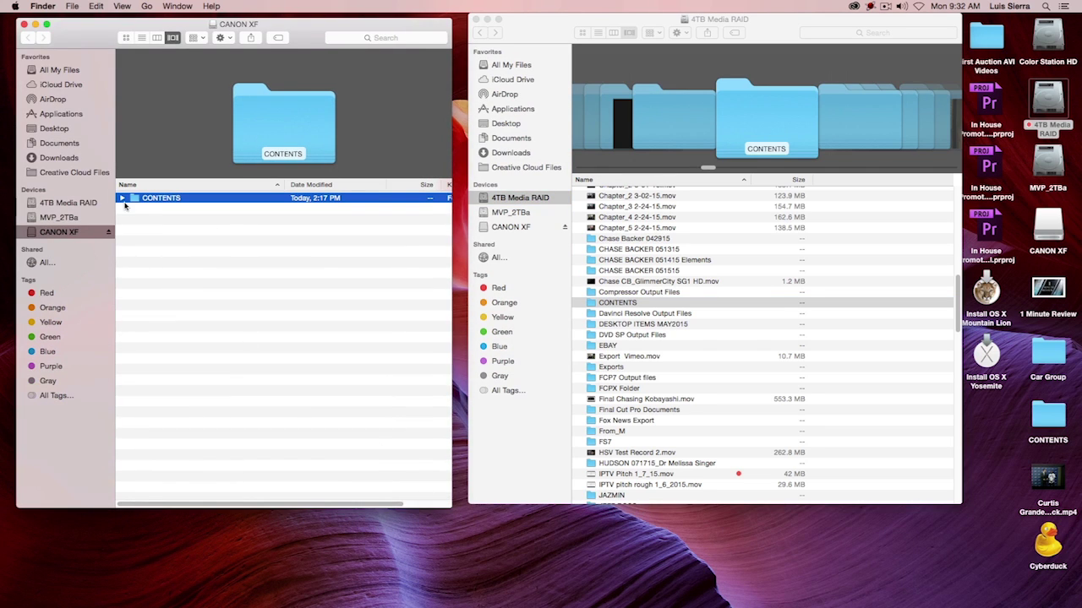
{"action": "left_click", "coordinate": [122, 198]}
{"action": "left_click", "coordinate": [165, 233]}
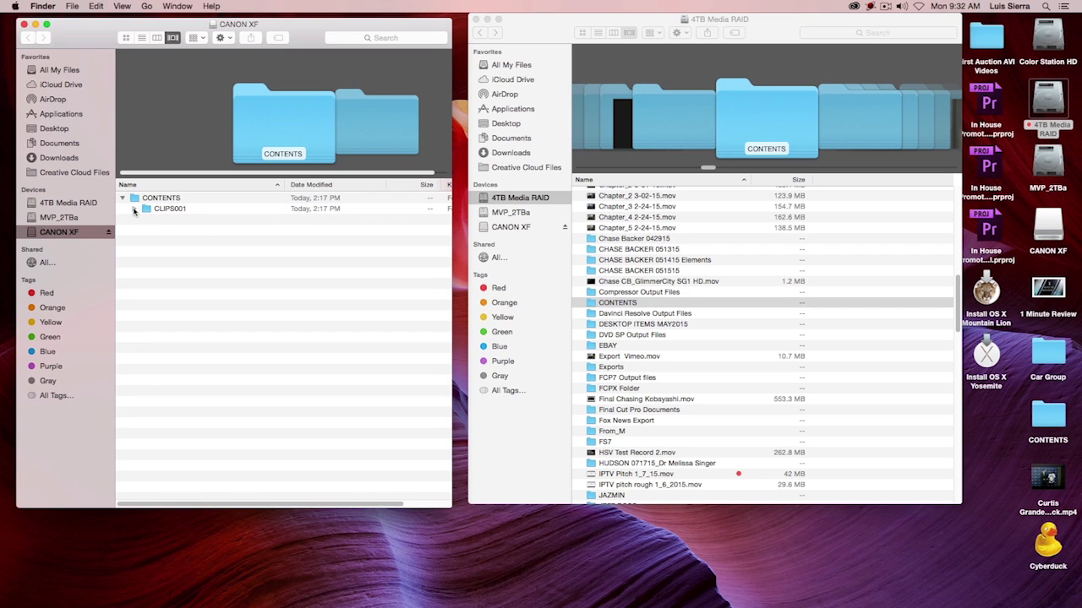
Step: Open the new CONTENTS folder on the 4TB Media RAID drive and create a subfolder named CLIPS001 inside it
{"action": "left_click", "coordinate": [594, 304]}
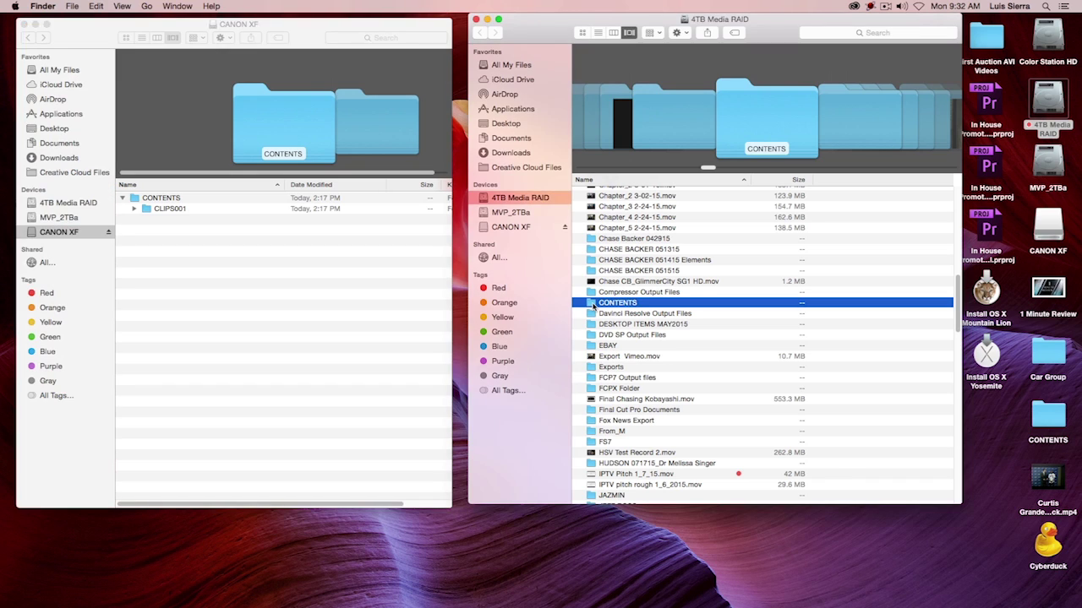
{"action": "double_click", "coordinate": [592, 303]}
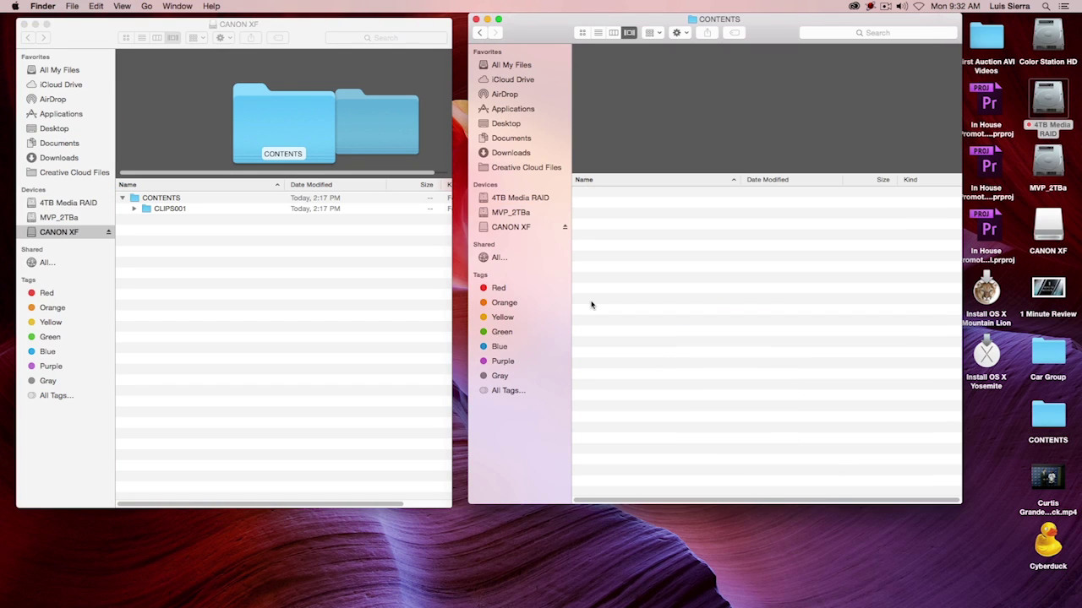
{"action": "right_click", "coordinate": [616, 243]}
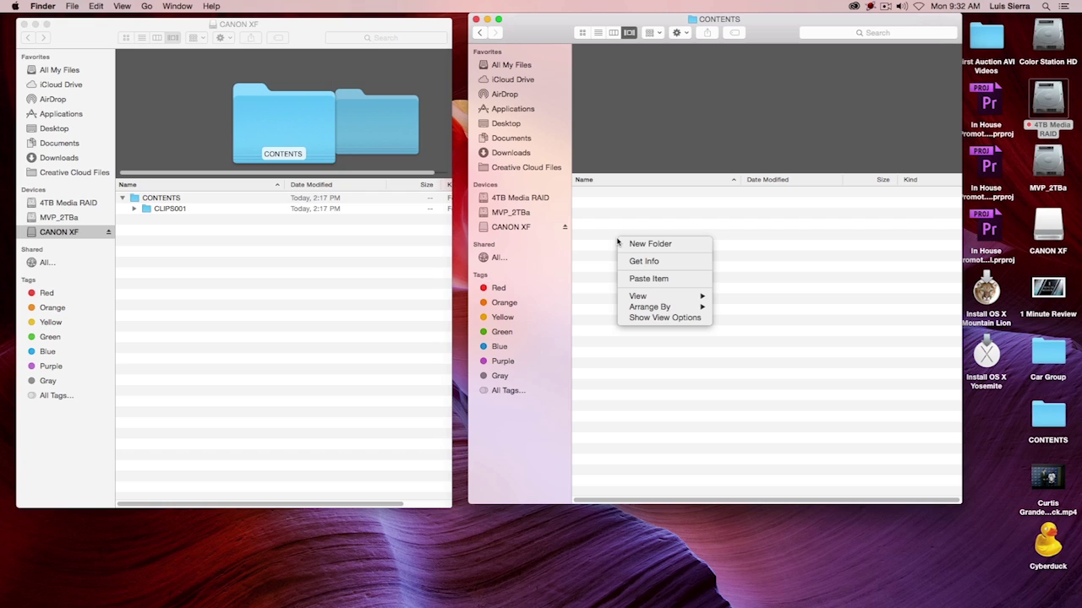
{"action": "left_click", "coordinate": [636, 245]}
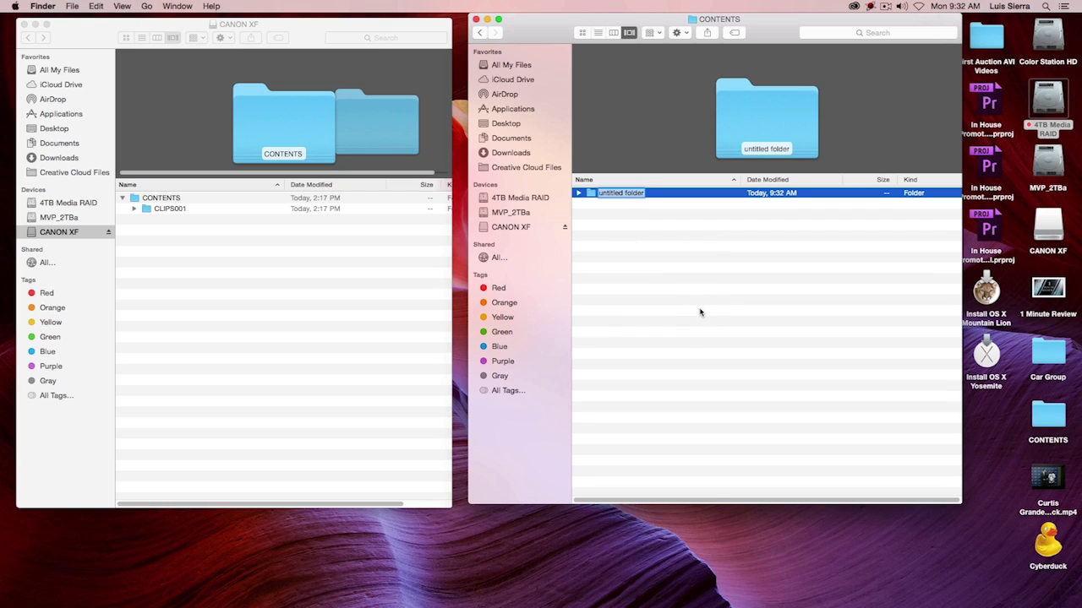
{"action": "type", "text": "CLIPS001"}
{"action": "key", "text": "Return"}
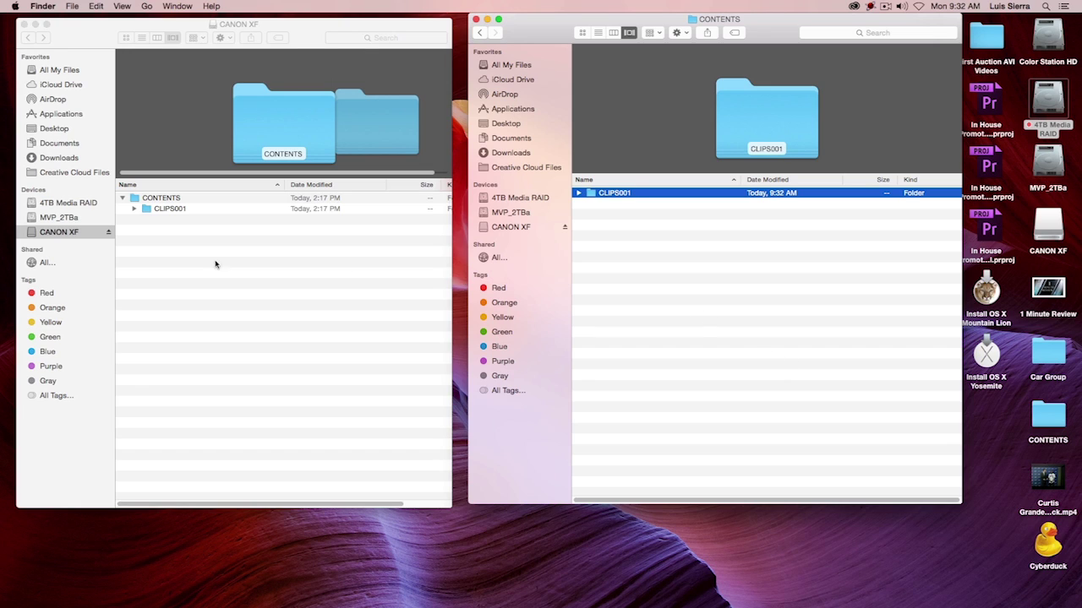
Step: Expand the card's CLIPS001 folder and open the empty CLIPS001 folder on the RAID drive
{"action": "left_click", "coordinate": [134, 211]}
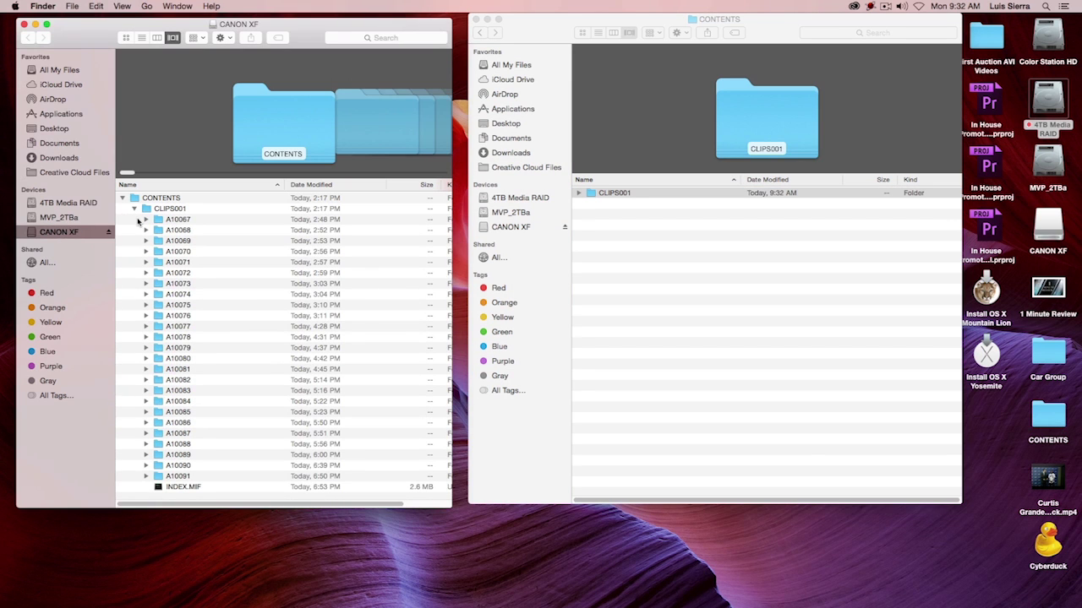
{"action": "left_click", "coordinate": [611, 234]}
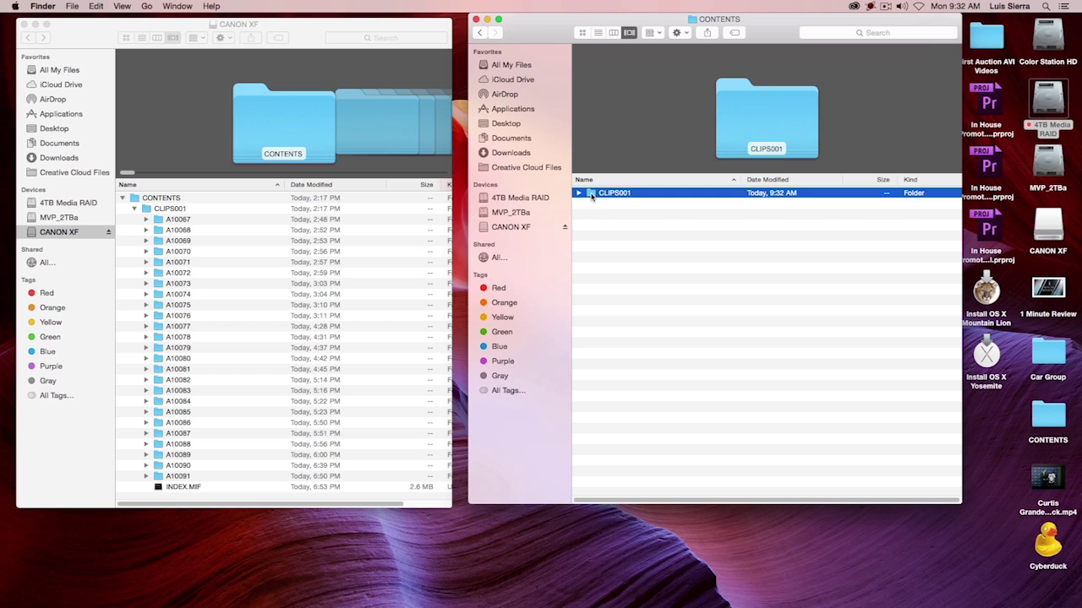
{"action": "double_click", "coordinate": [591, 194]}
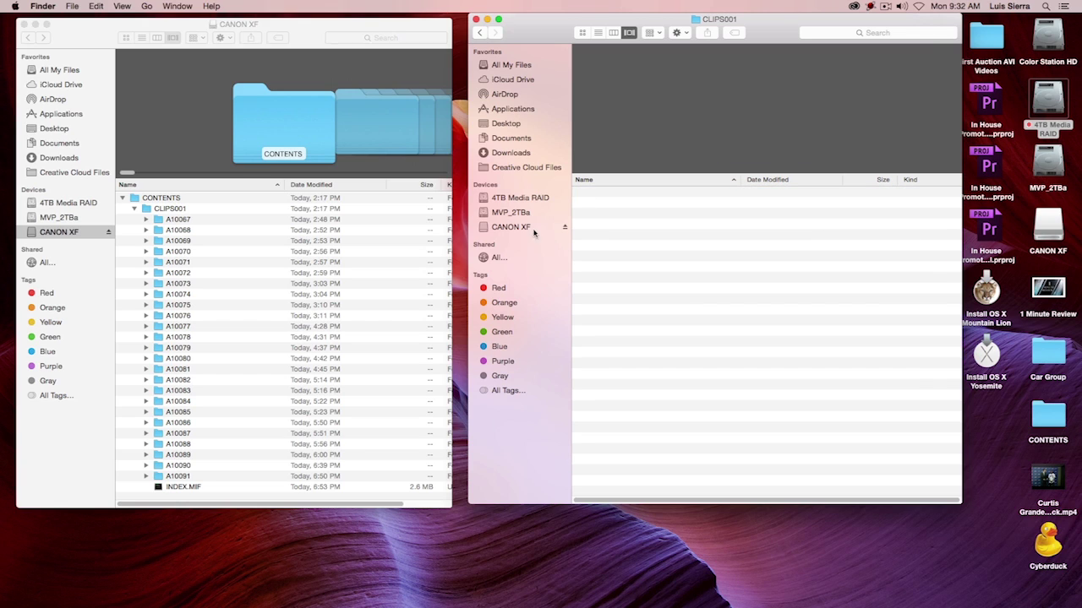
Step: Copy the clip folders A10067, A10068, A10069 and A10070 one at a time from the card into the RAID drive's CLIPS001 folder
{"action": "left_click", "coordinate": [157, 219]}
{"action": "left_click_drag", "start_coordinate": [157, 219], "coordinate": [602, 223]}
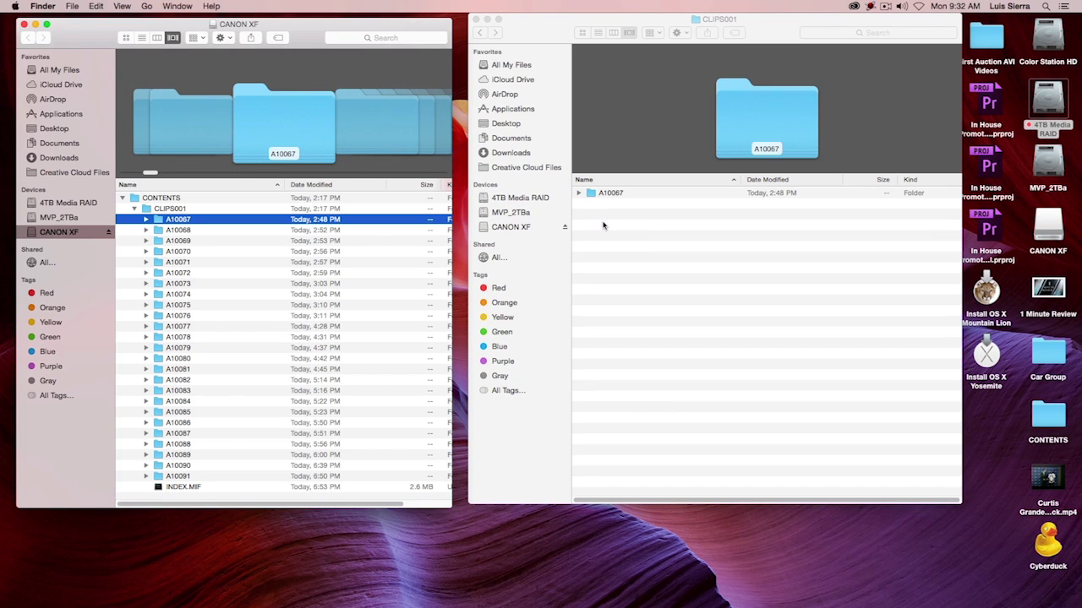
{"action": "left_click", "coordinate": [159, 232]}
{"action": "left_click_drag", "start_coordinate": [160, 231], "coordinate": [601, 273]}
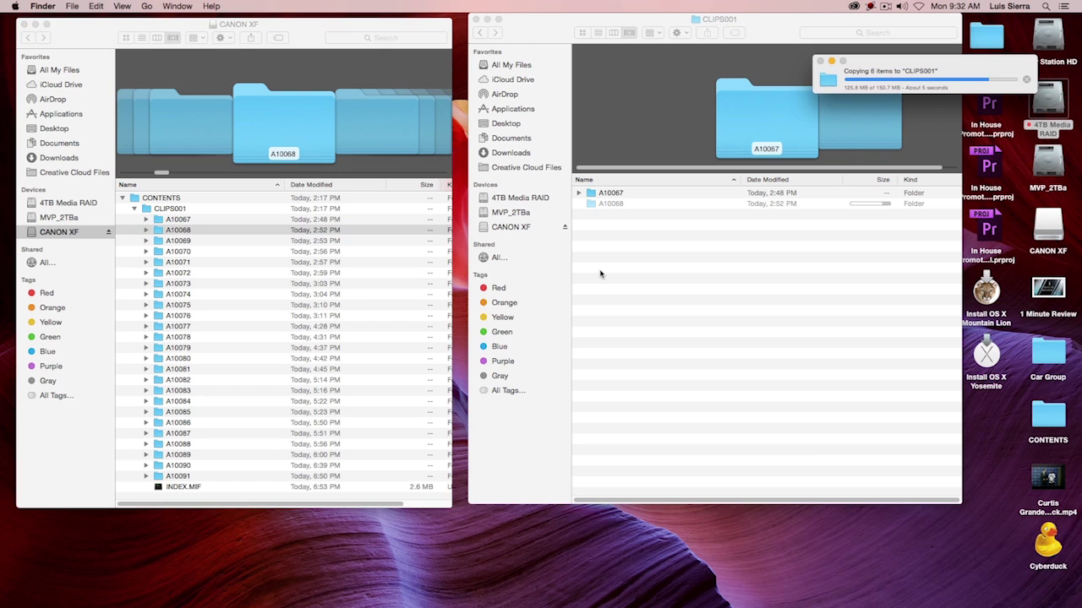
{"action": "left_click_drag", "start_coordinate": [159, 244], "coordinate": [673, 309]}
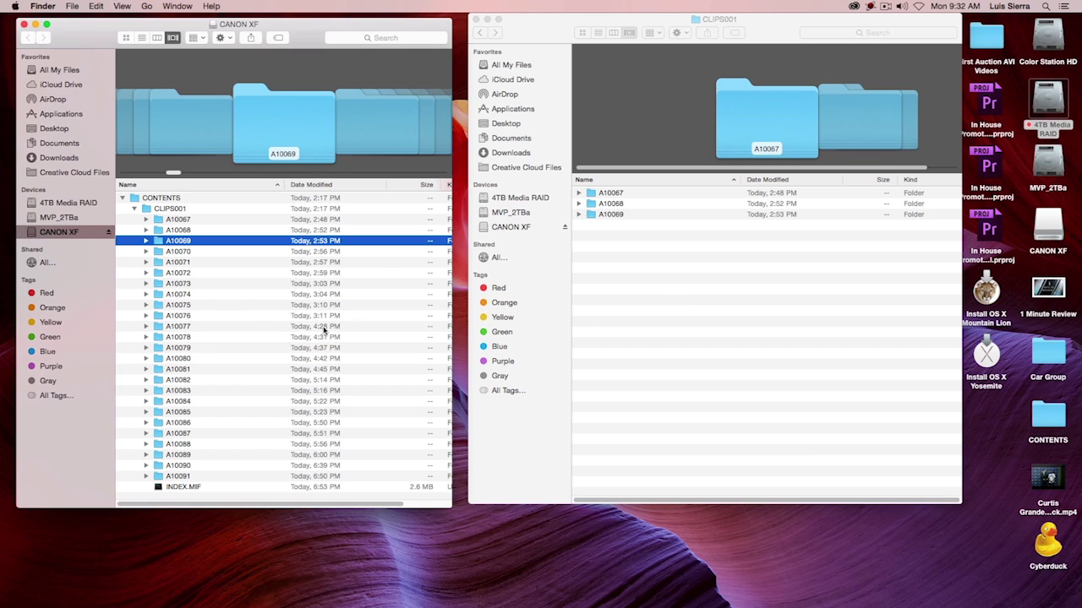
{"action": "left_click", "coordinate": [158, 253]}
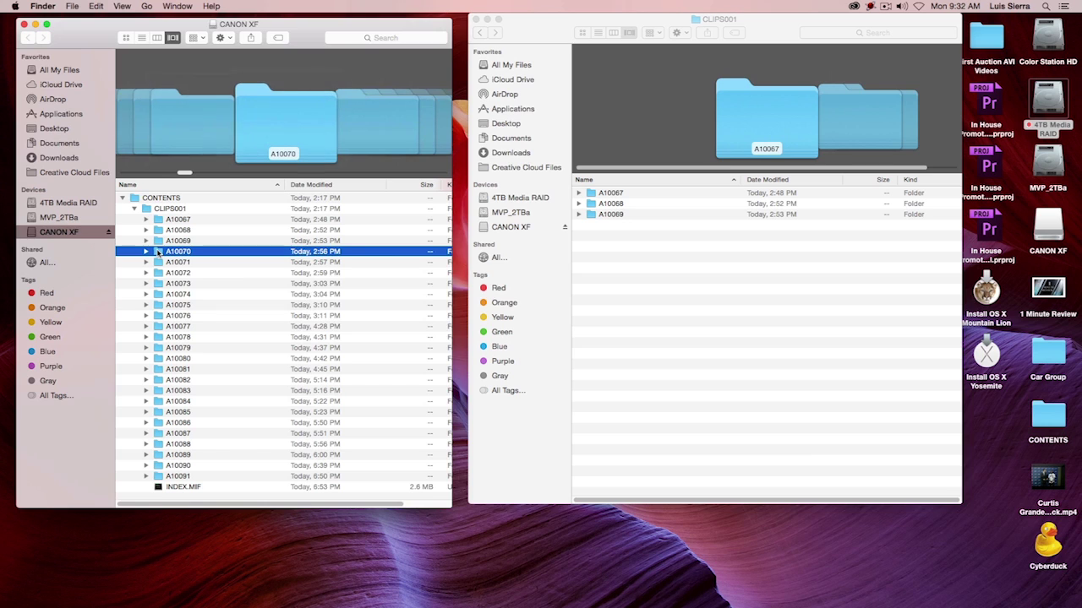
{"action": "left_click_drag", "start_coordinate": [158, 253], "coordinate": [635, 310]}
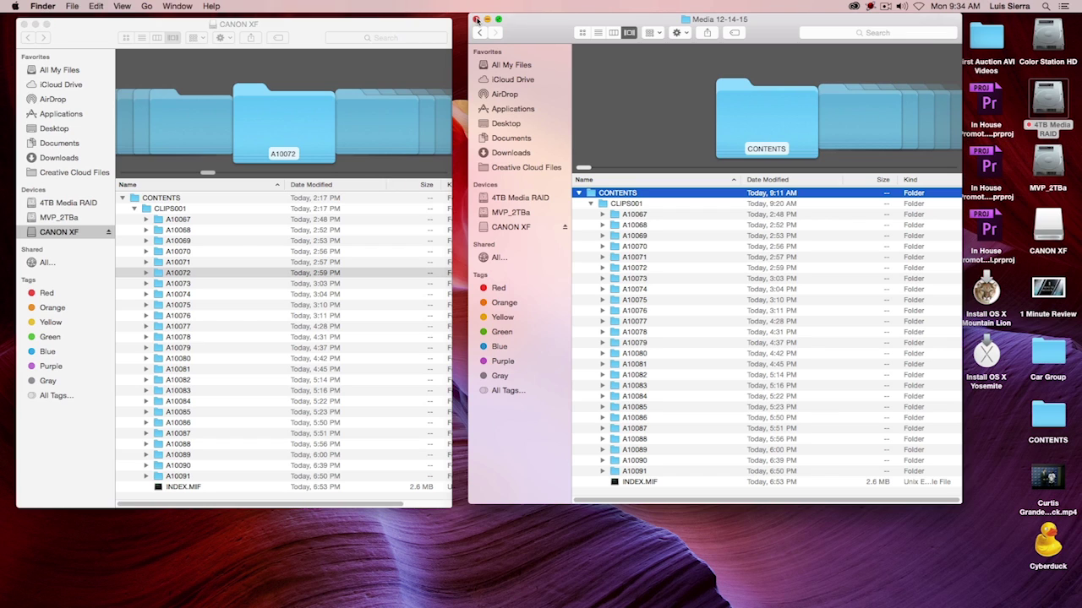
Step: Open the card's CONTENTS folder beside the copy in Media 12-14-15, and close both Finder windows
{"action": "left_click", "coordinate": [154, 200]}
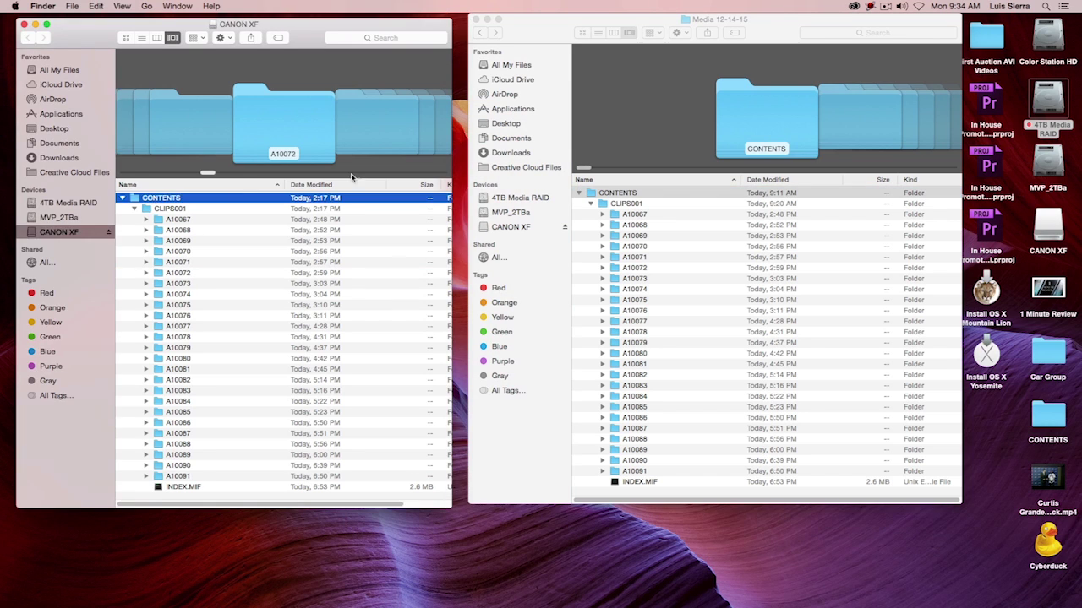
{"action": "key", "text": "super+Down"}
{"action": "left_click", "coordinate": [603, 194]}
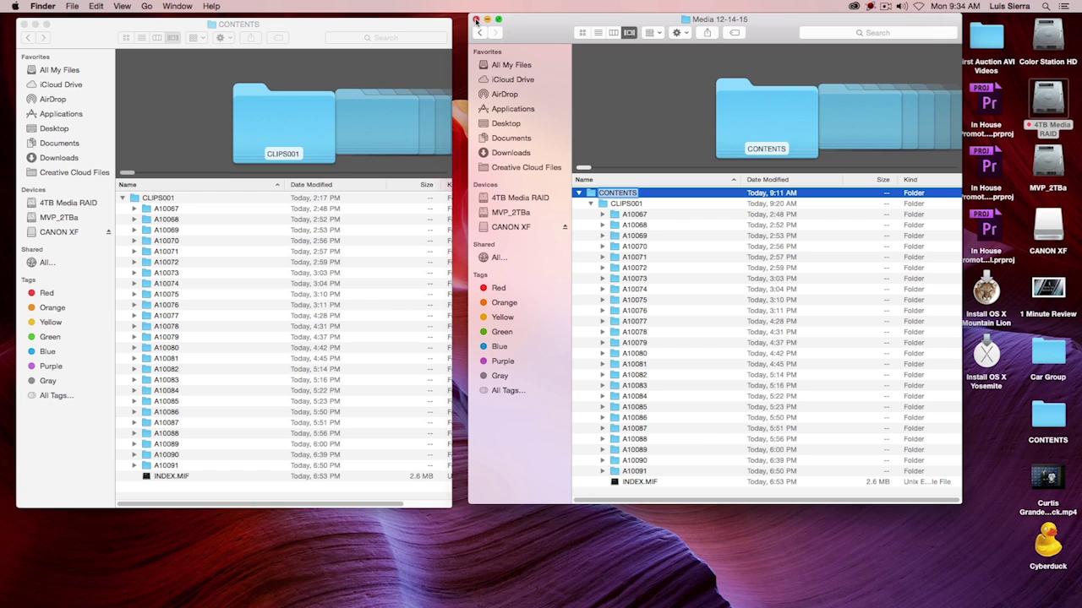
{"action": "left_click", "coordinate": [476, 20]}
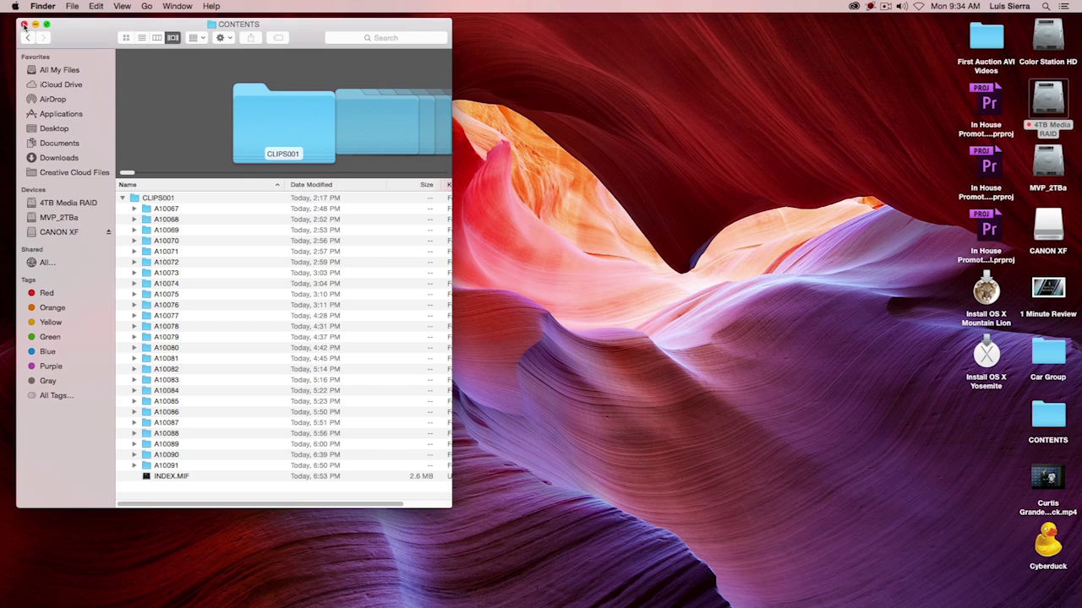
{"action": "left_click", "coordinate": [24, 27]}
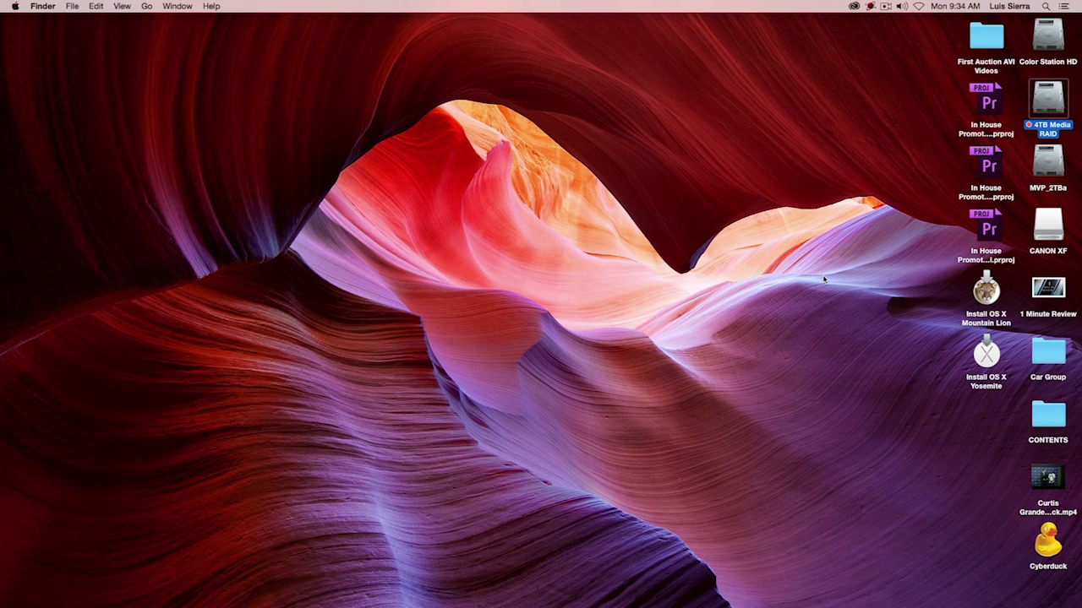